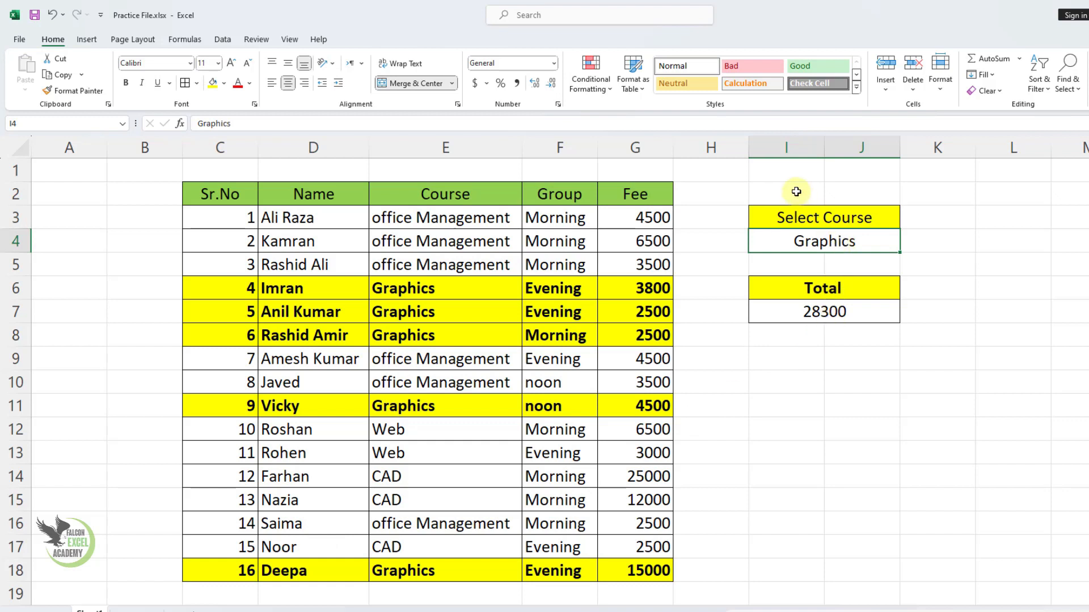
# Step: Test the highlighting by entering Web and then Cad as the selected course in cell I4
pyautogui.write('Web')
pyautogui.press('Return')
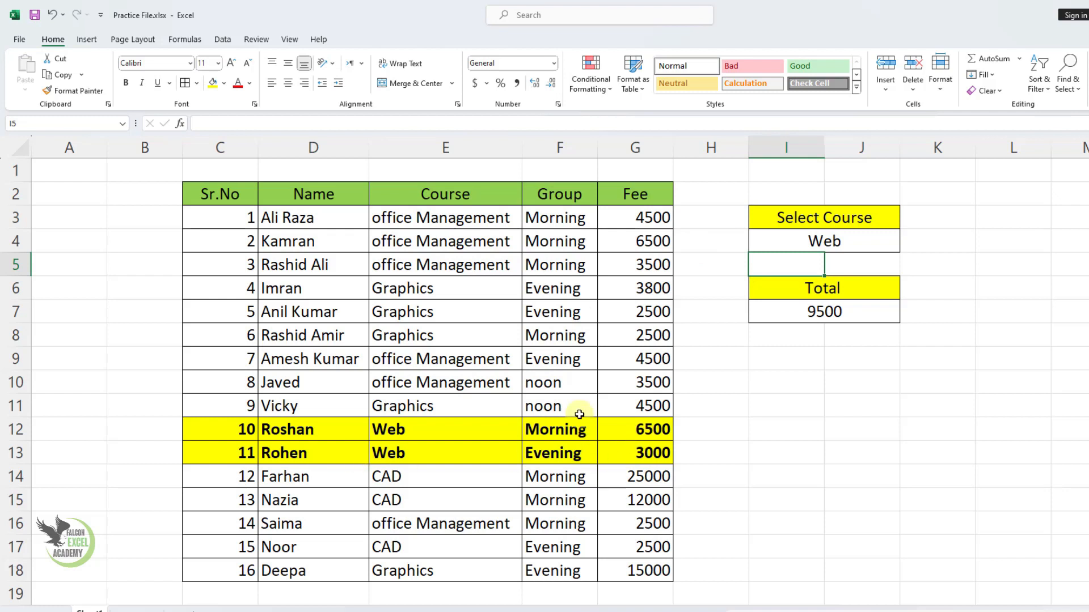
pyautogui.click(827, 237)
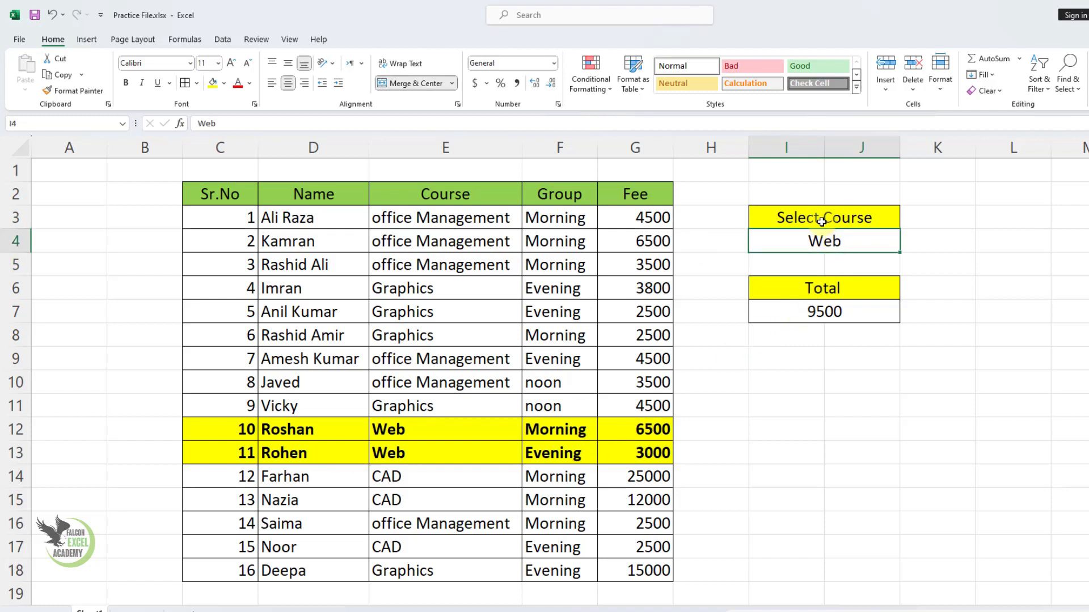
pyautogui.write('Cad')
pyautogui.press('Return')
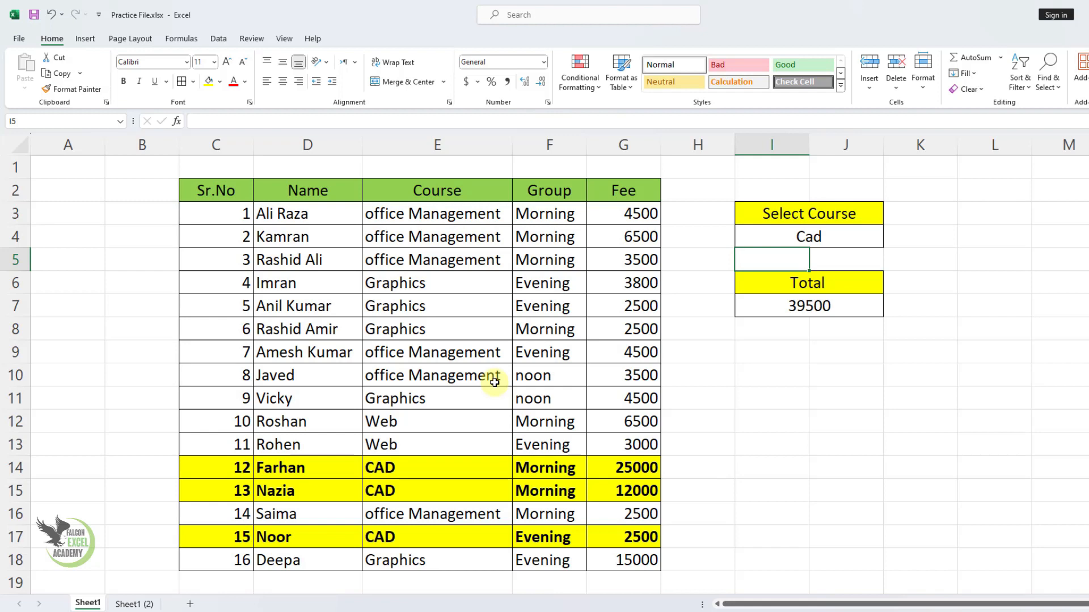
# Step: On Sheet1 (2), start a new formula-based conditional formatting rule for the whole table C1:G17
pyautogui.click(141, 604)
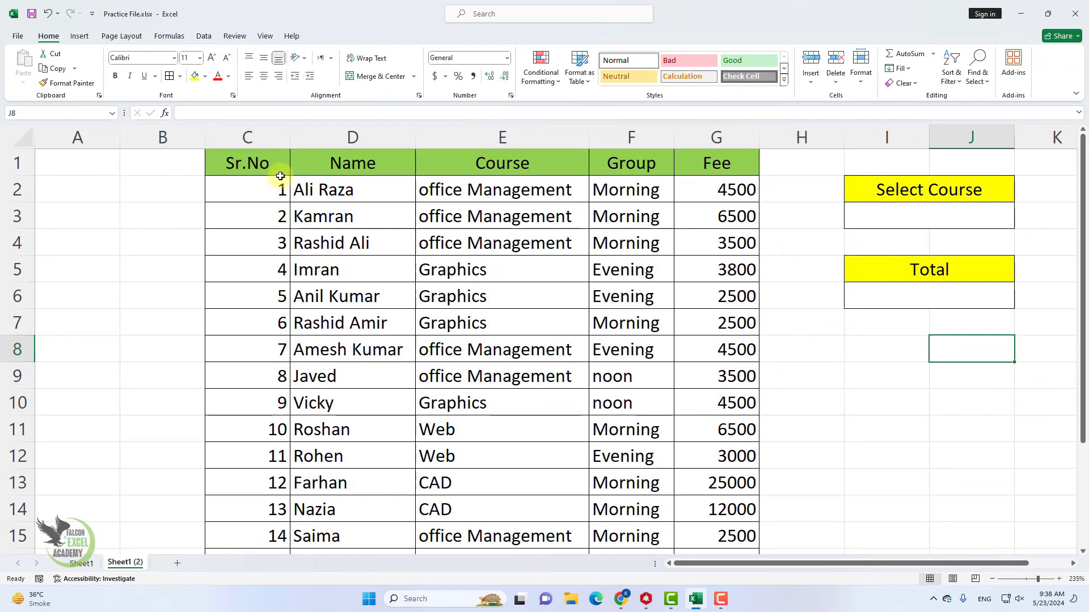
pyautogui.moveTo(250, 163); pyautogui.dragTo(693, 536)
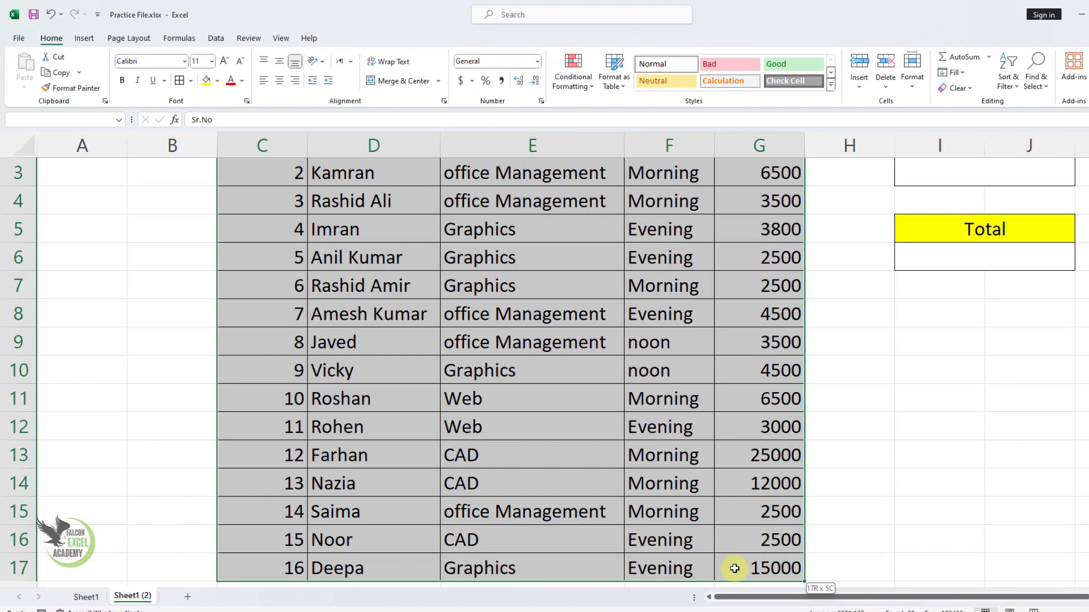
pyautogui.moveTo(735, 569); pyautogui.dragTo(734, 567)
pyautogui.scroll(1, 734, 568)
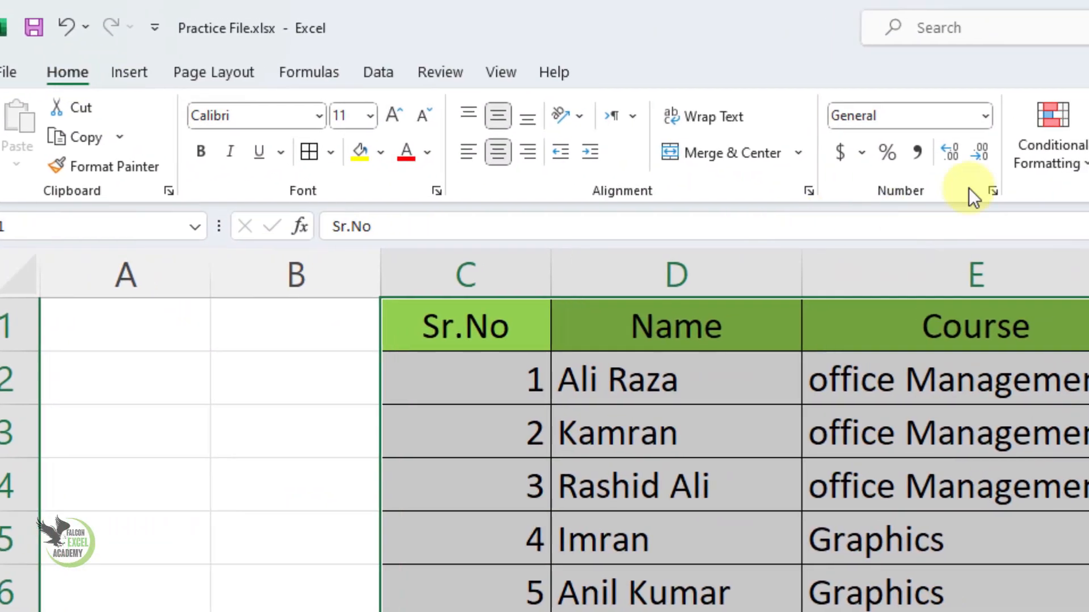
pyautogui.click(1061, 159)
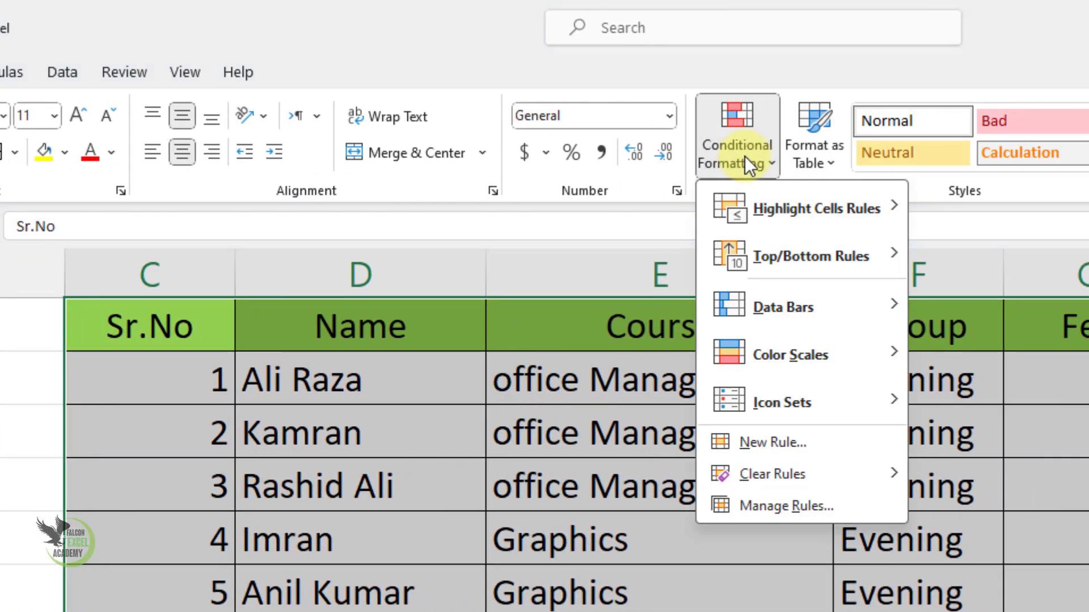
pyautogui.click(797, 444)
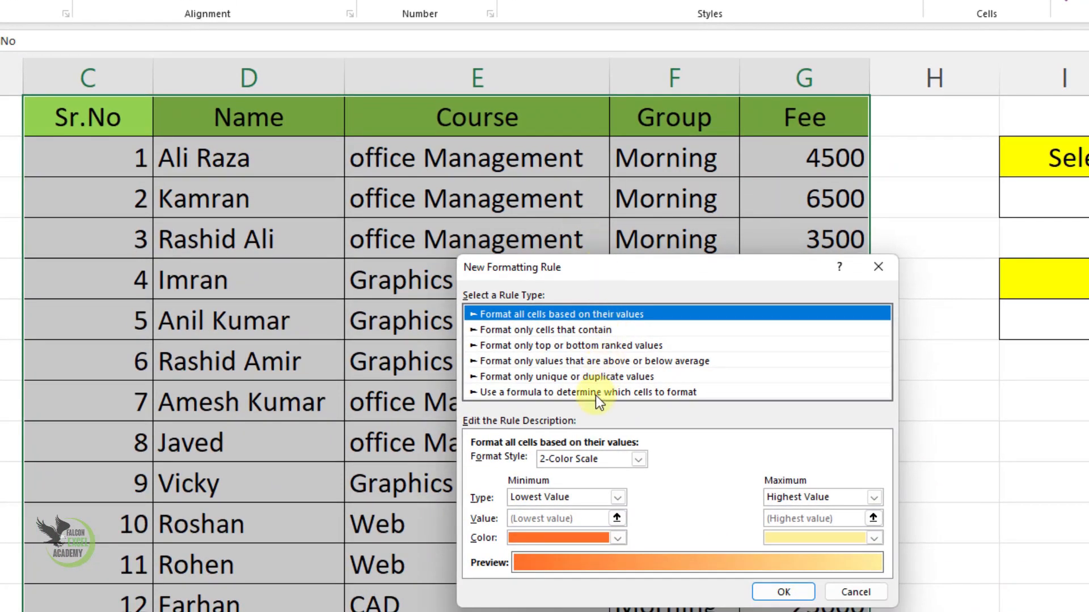
pyautogui.click(595, 396)
pyautogui.click(561, 462)
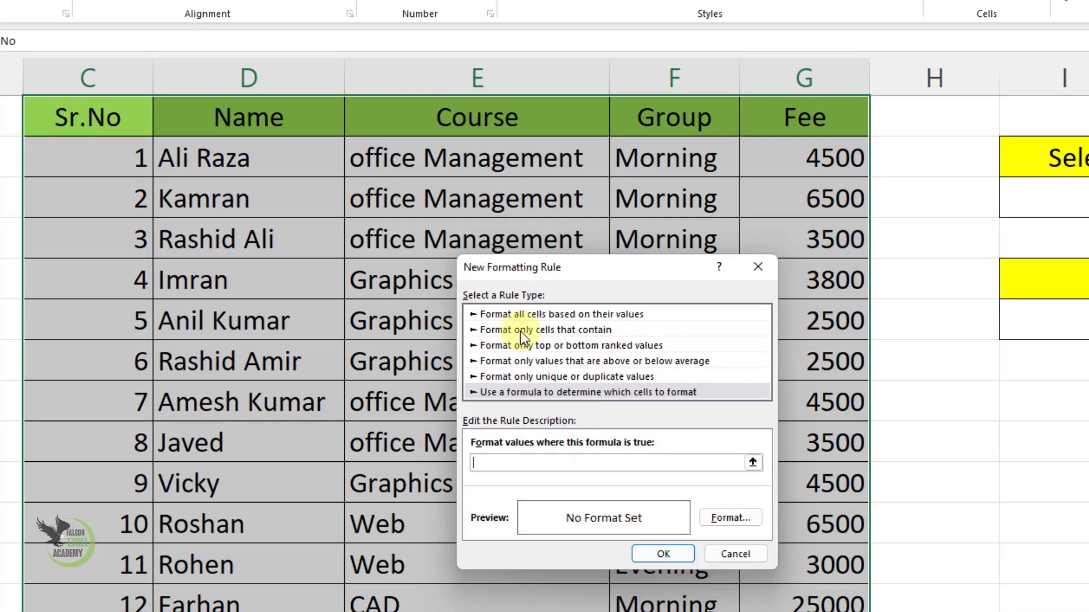
# Step: Enter =$I$3=$E1 as the rule's formula, comparing the Select Course cell with the Course column
pyautogui.write('=')
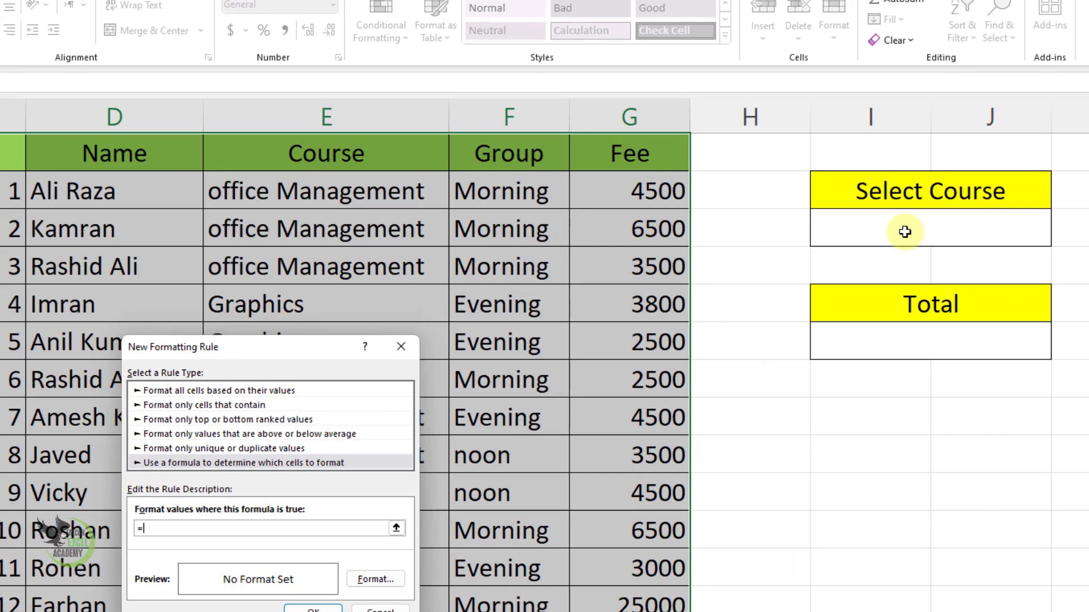
pyautogui.click(904, 231)
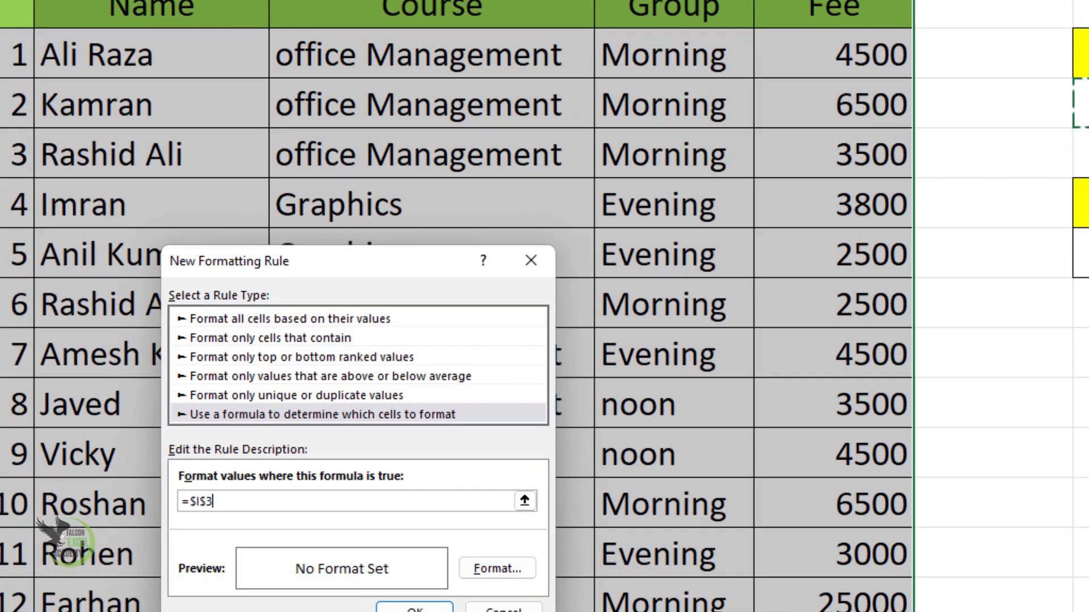
pyautogui.write('=')
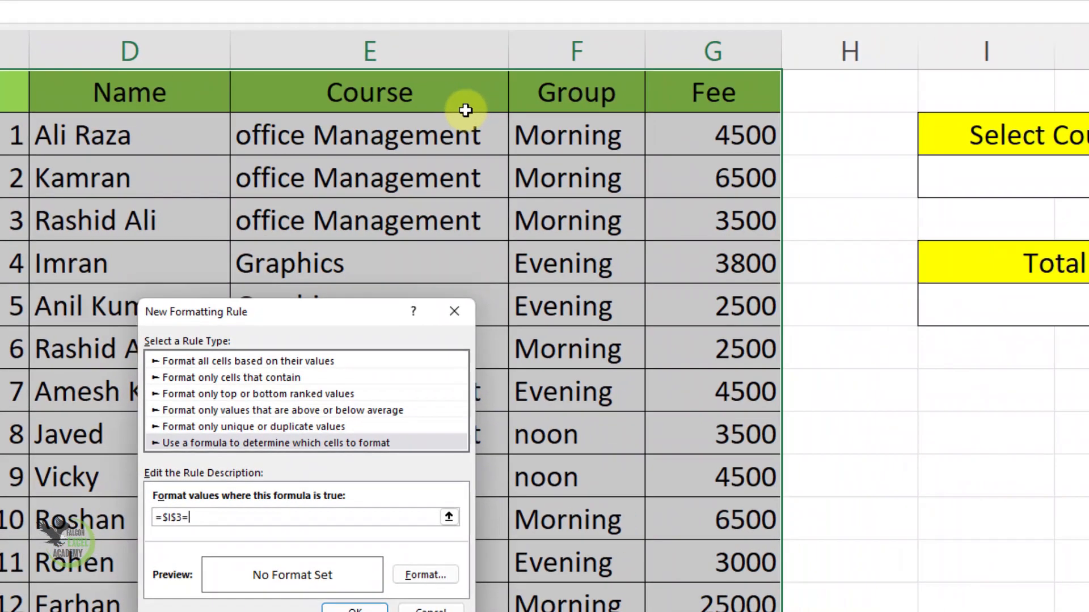
pyautogui.click(454, 103)
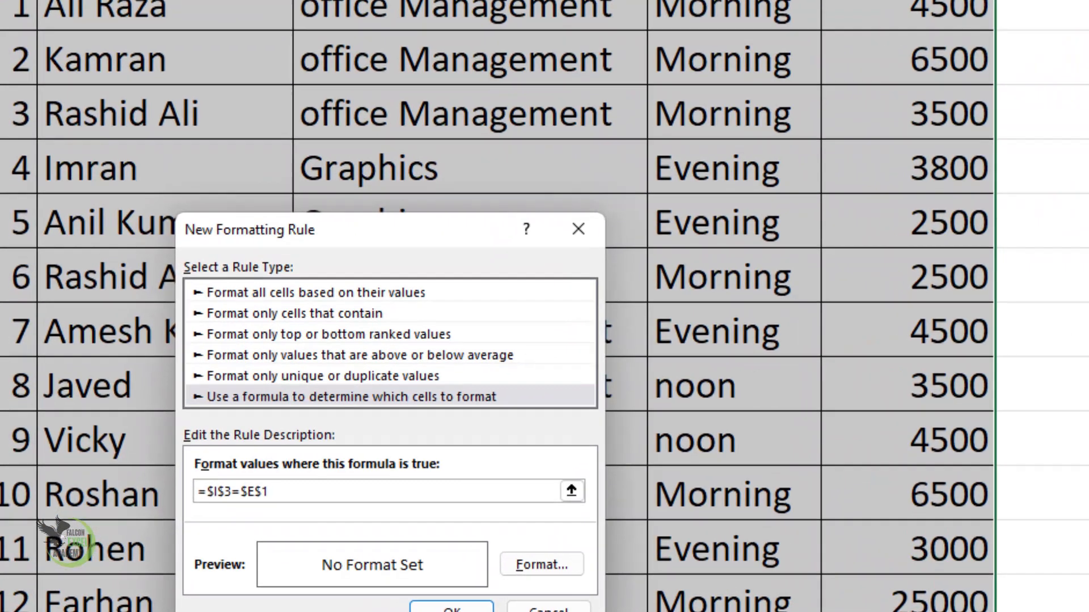
pyautogui.press('F4')
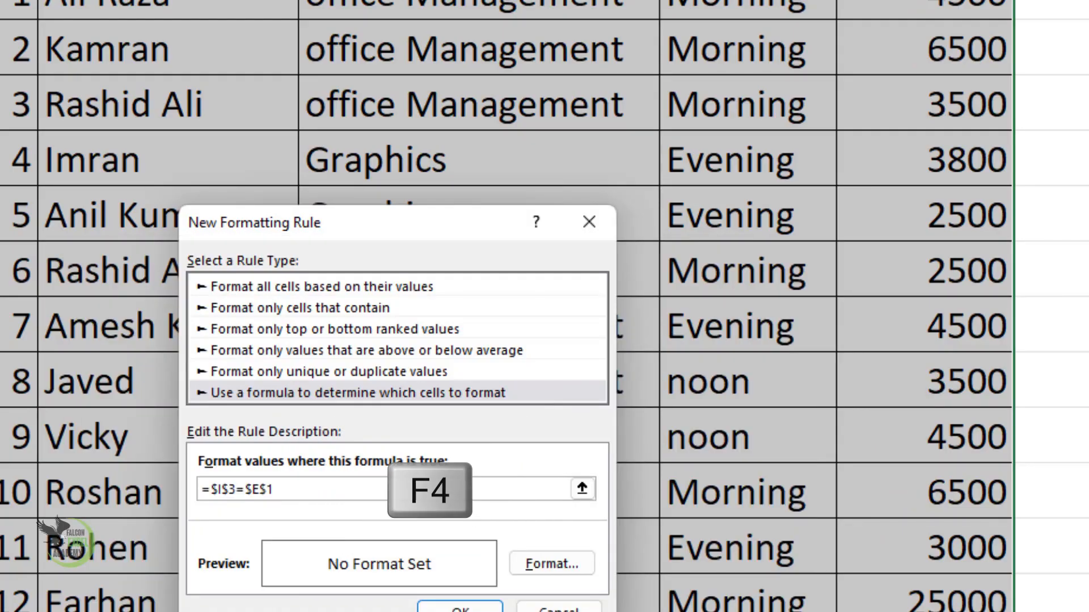
pyautogui.press('F4')
pyautogui.press('F4')
# Step: Give the rule a yellow fill with a bold red font and apply it to the table
pyautogui.click(558, 568)
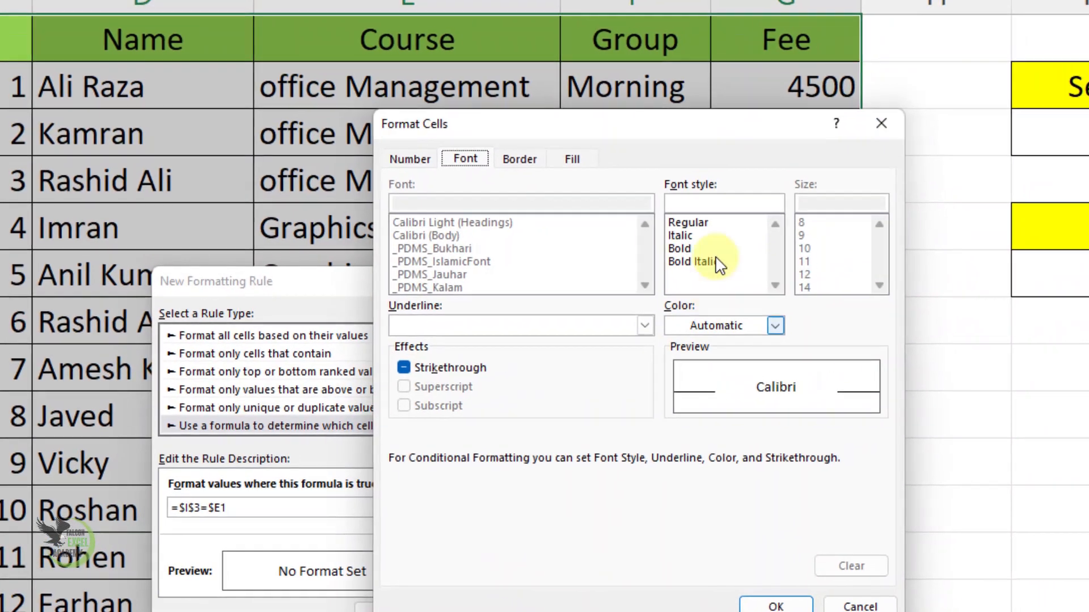
pyautogui.click(572, 159)
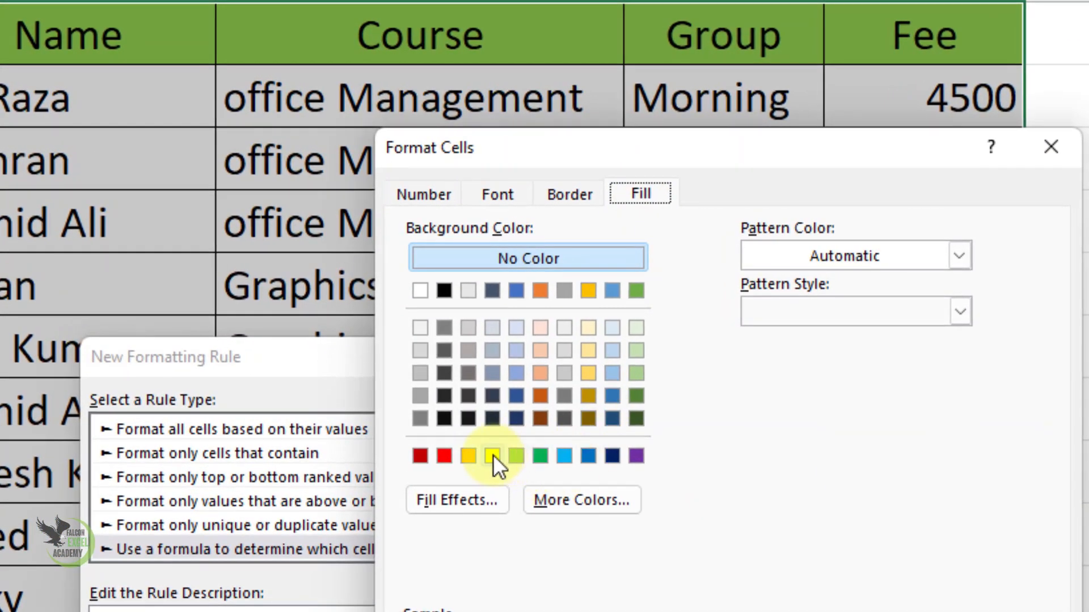
pyautogui.click(492, 456)
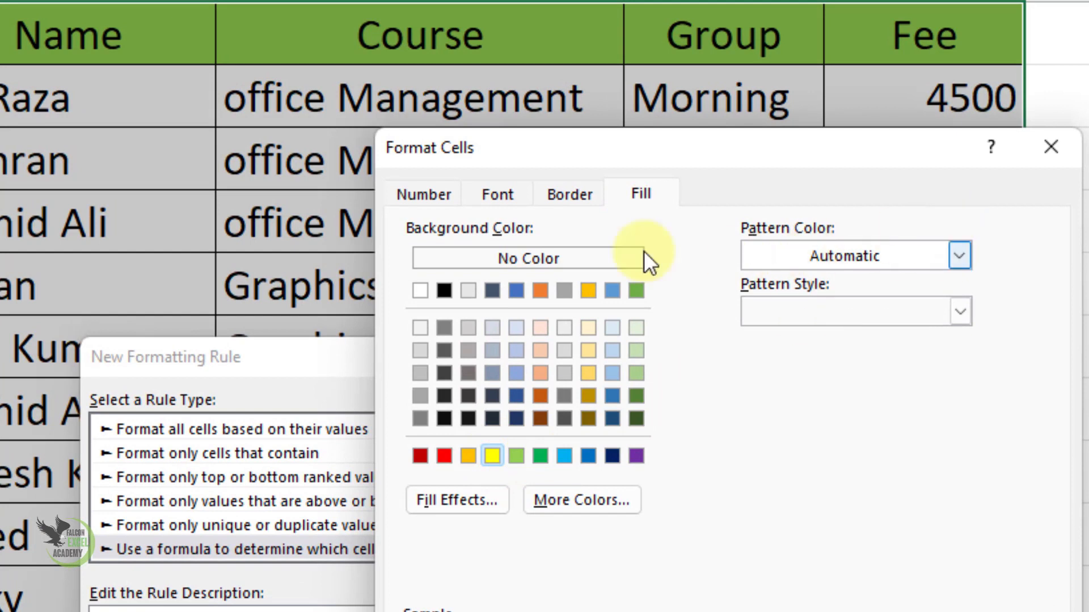
pyautogui.click(502, 197)
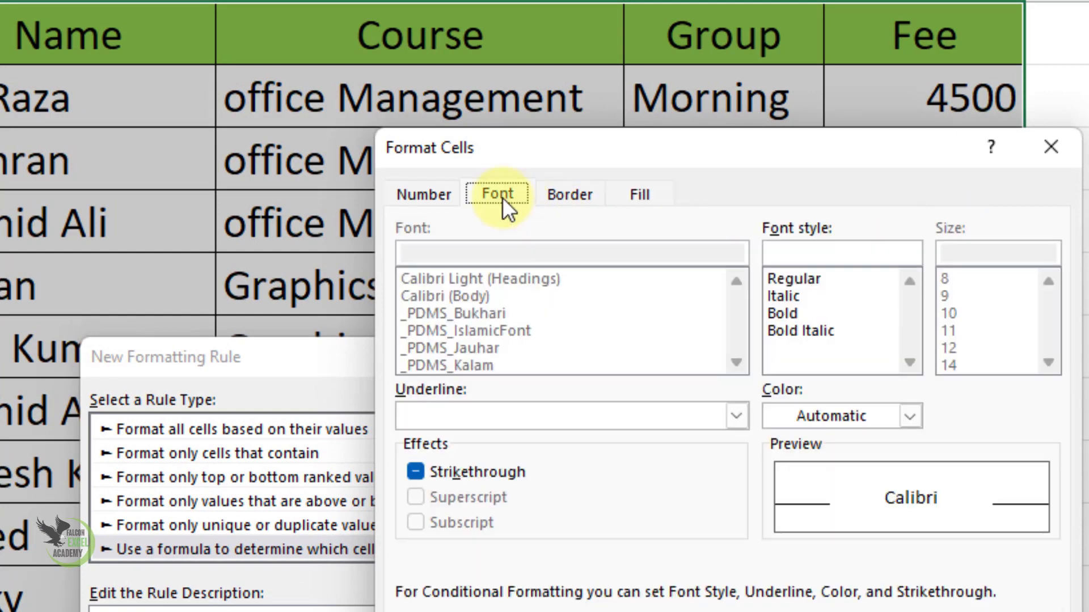
pyautogui.click(786, 313)
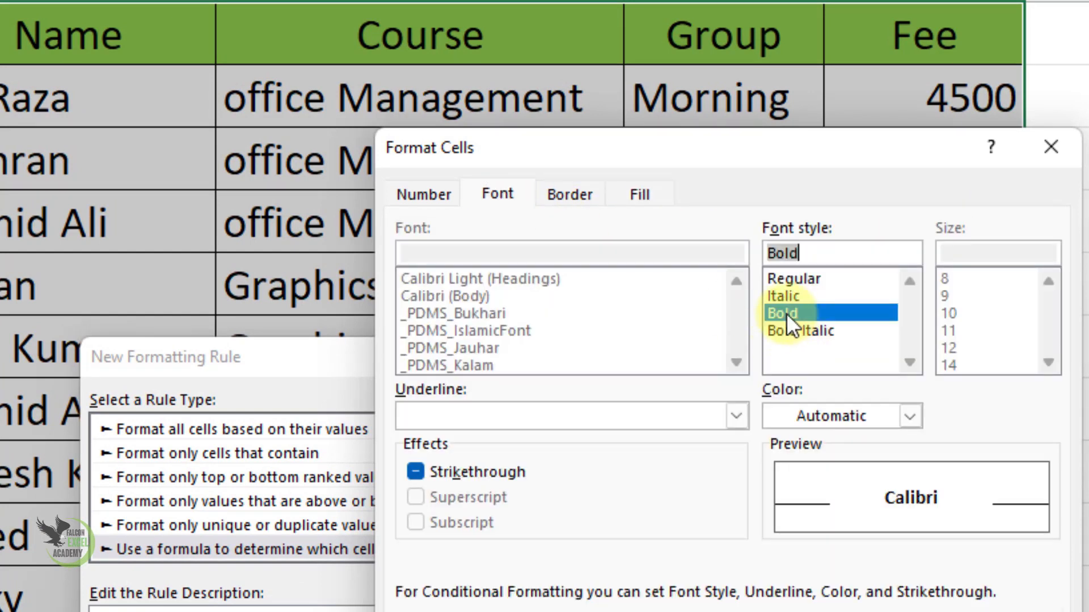
pyautogui.click(817, 433)
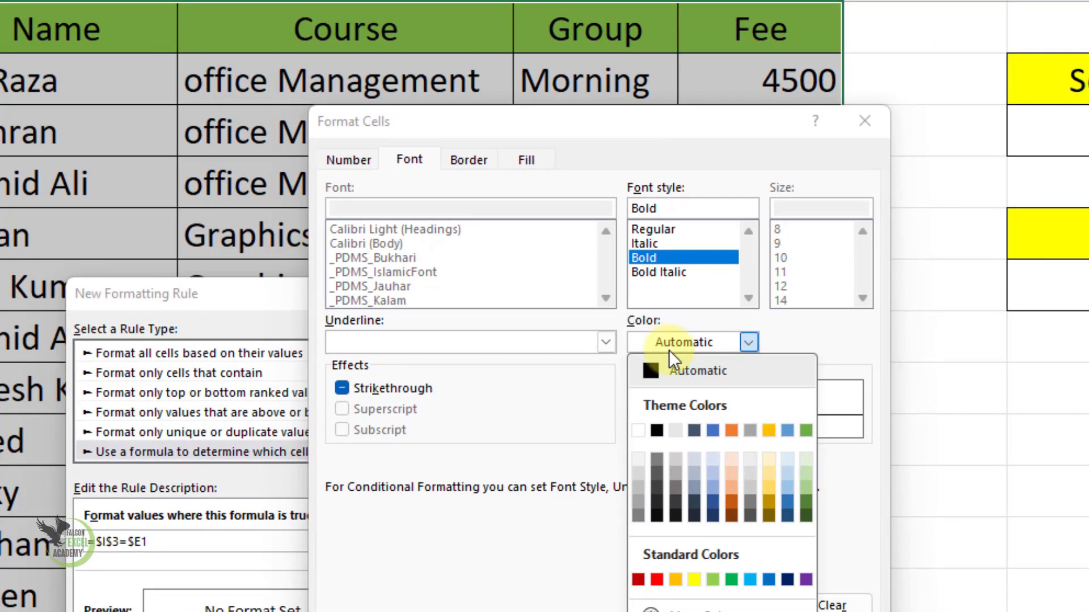
pyautogui.click(659, 581)
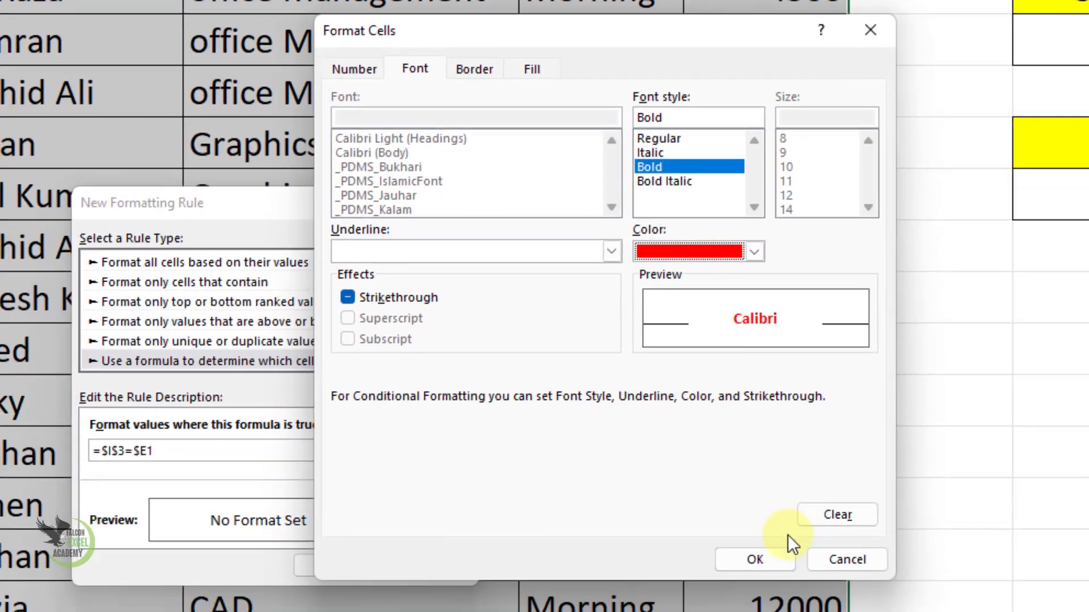
pyautogui.click(764, 517)
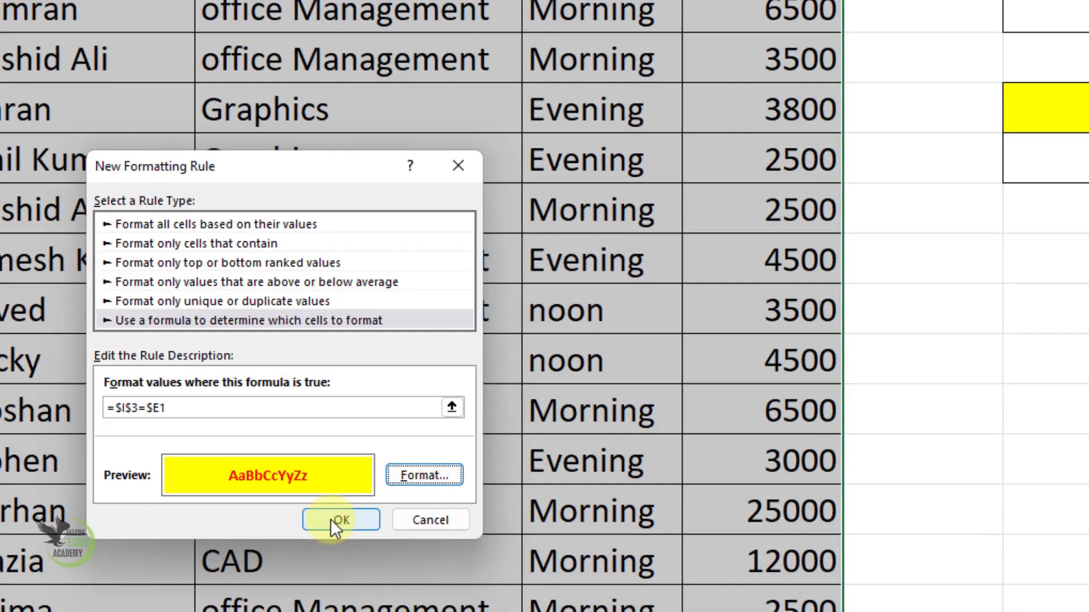
pyautogui.click(336, 523)
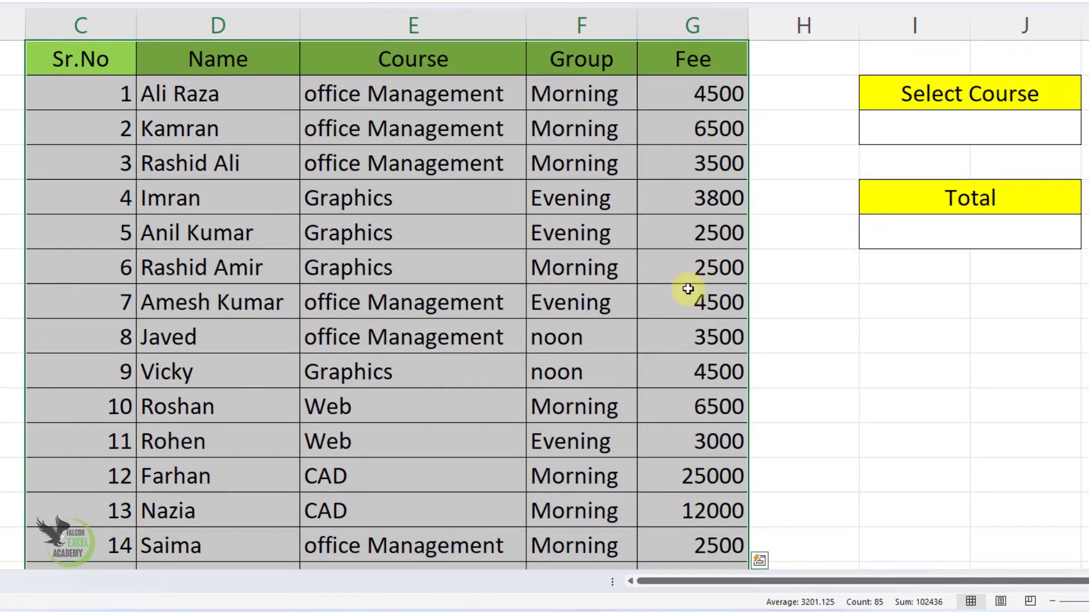
# Step: Test the rule by entering web and then Graphics in the Select Course cell I3
pyautogui.click(944, 128)
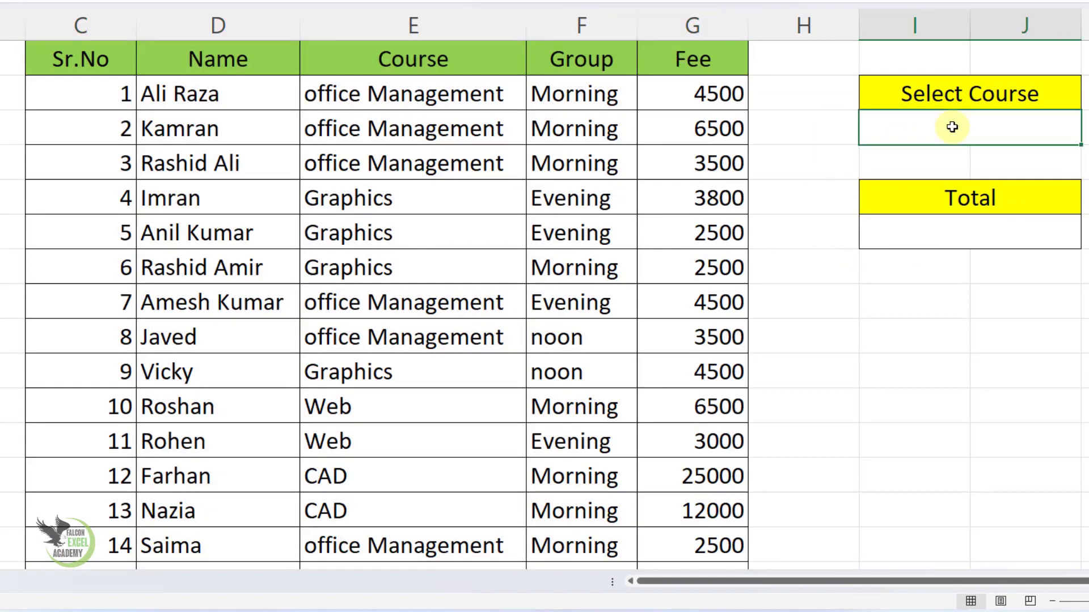
pyautogui.write('web')
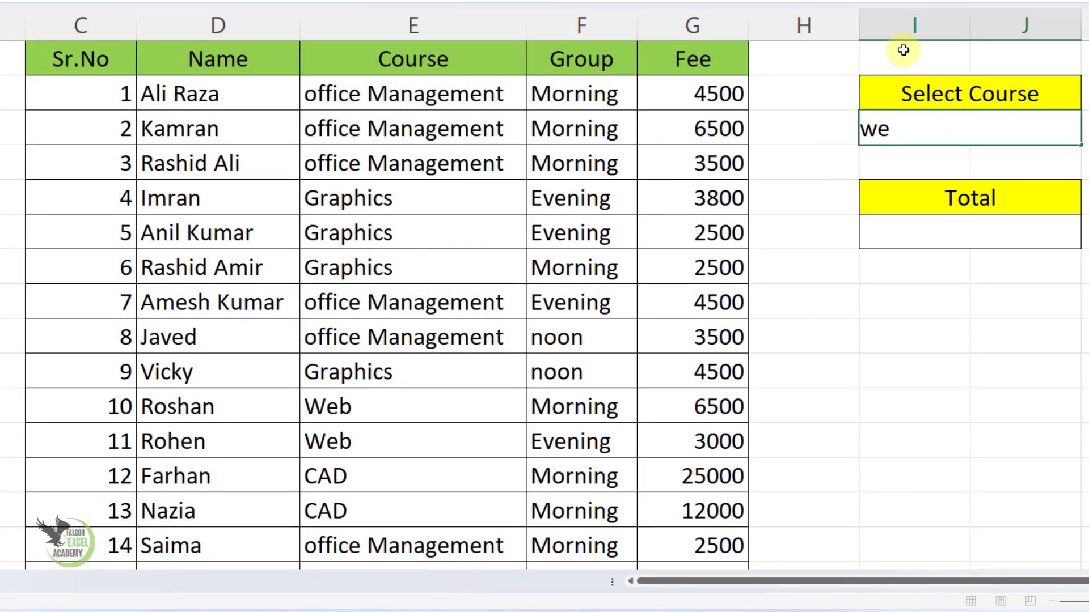
pyautogui.press('Return')
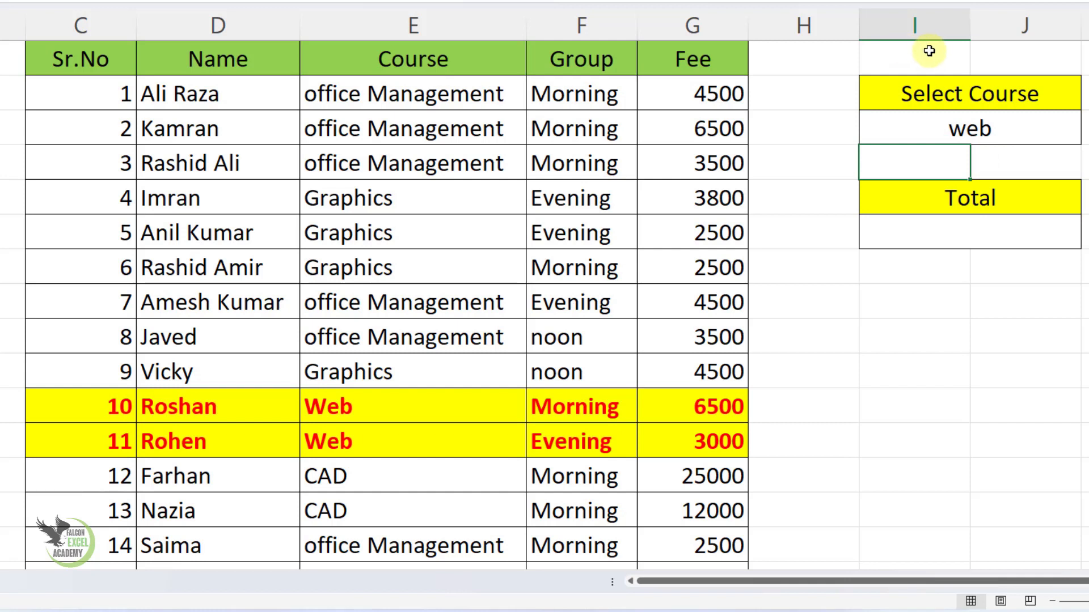
pyautogui.click(960, 127)
pyautogui.write('Graphics')
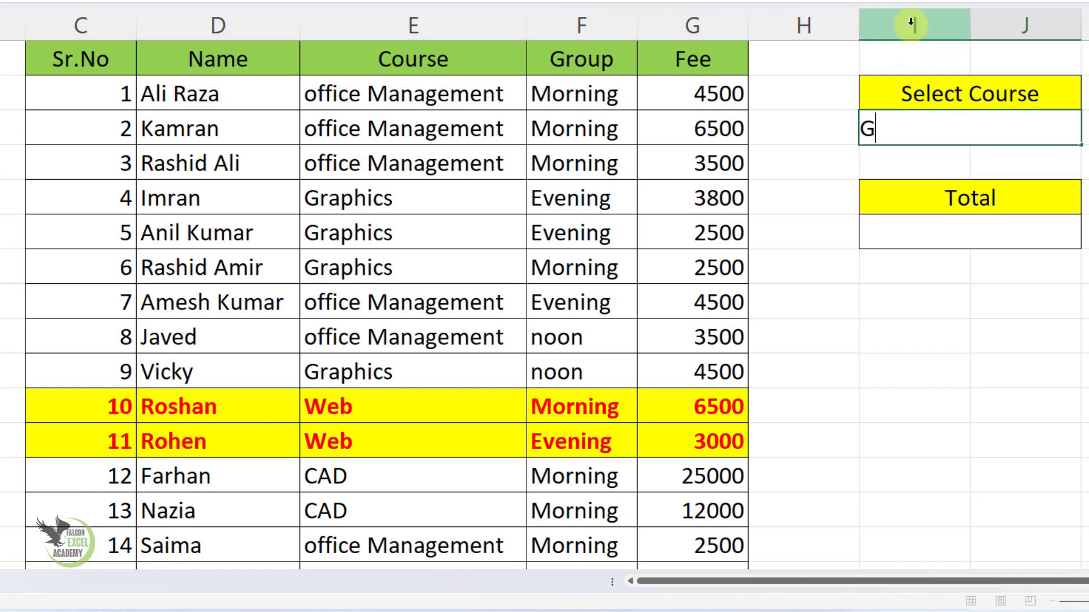
pyautogui.press('Return')
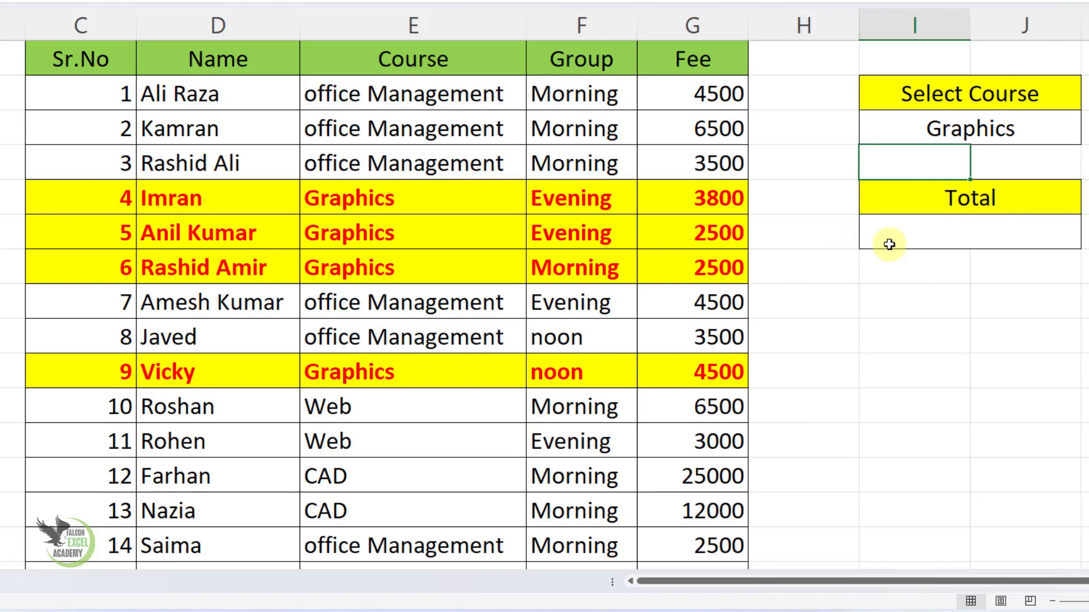
# Step: In the cell below Total, enter =SUMIFS(G2:G17,E2:E17,I3) to add up the fees of the selected course
pyautogui.click(934, 237)
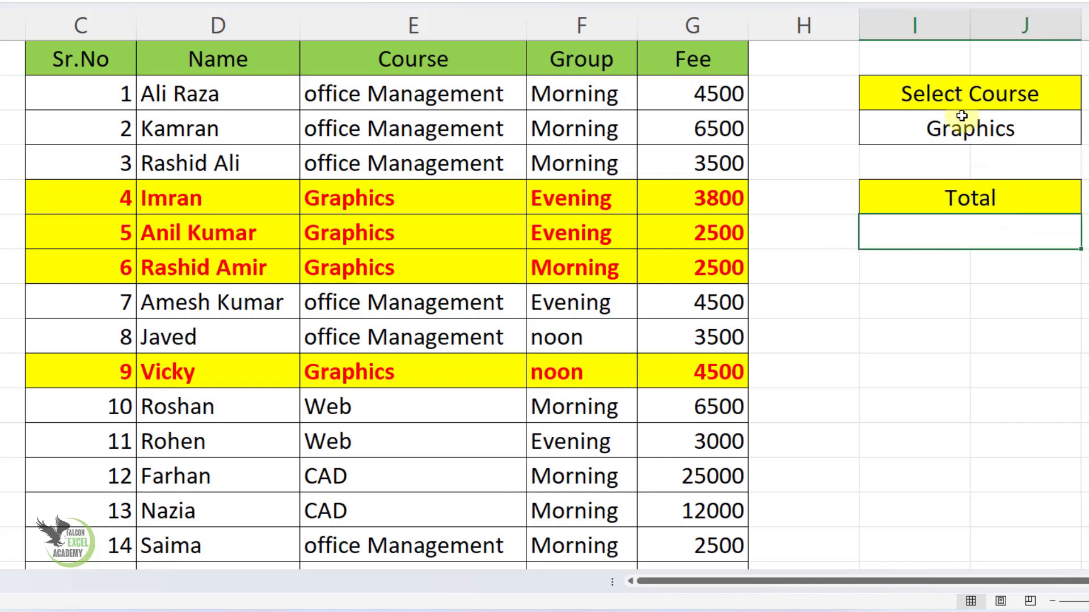
pyautogui.write('=sumifs')
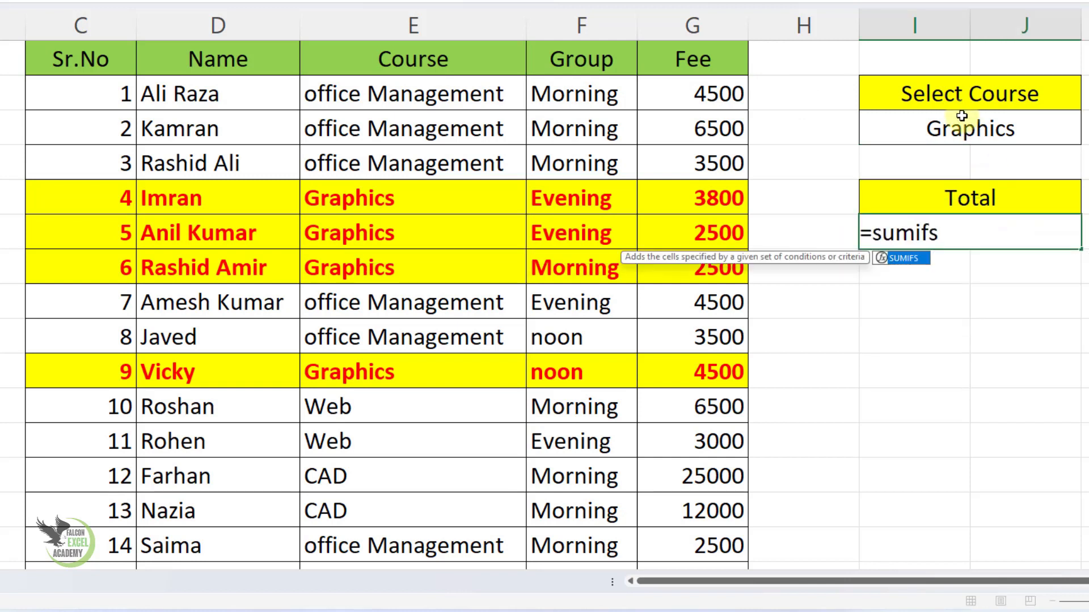
pyautogui.write('(')
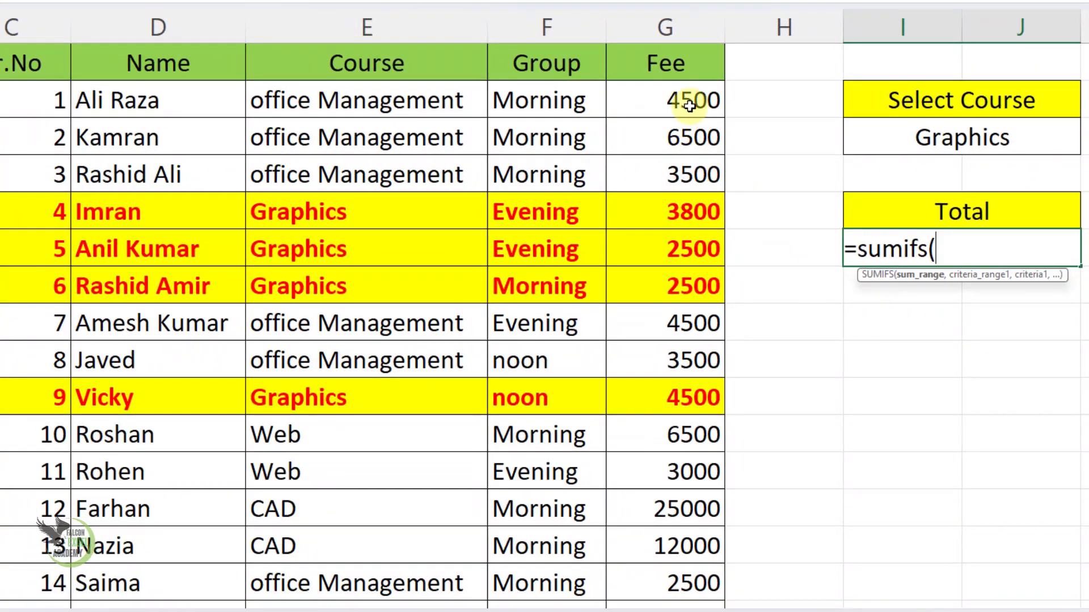
pyautogui.moveTo(689, 105); pyautogui.dragTo(669, 541)
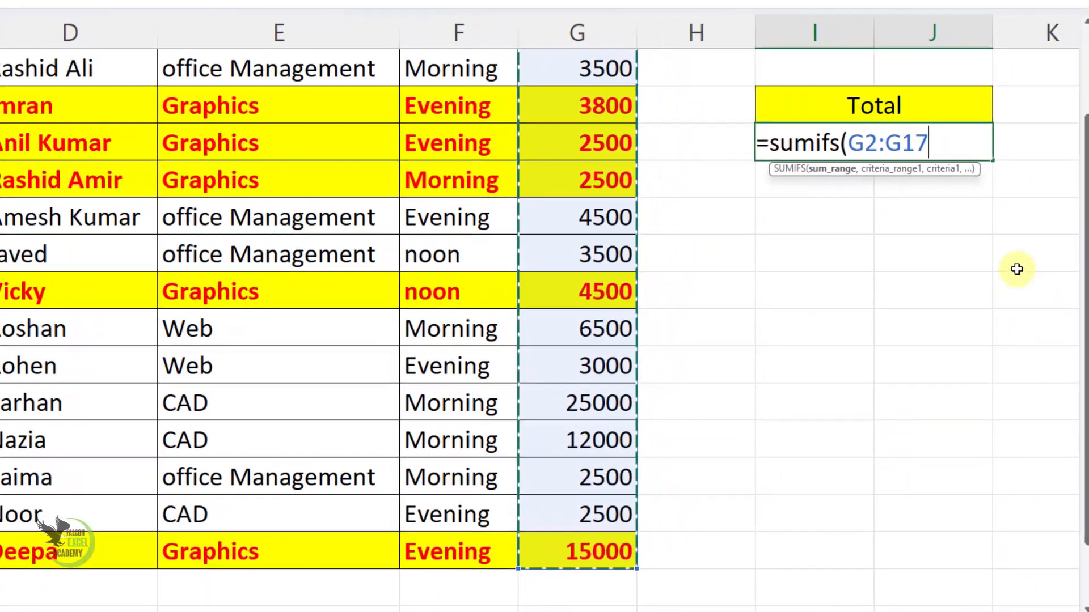
pyautogui.write(',')
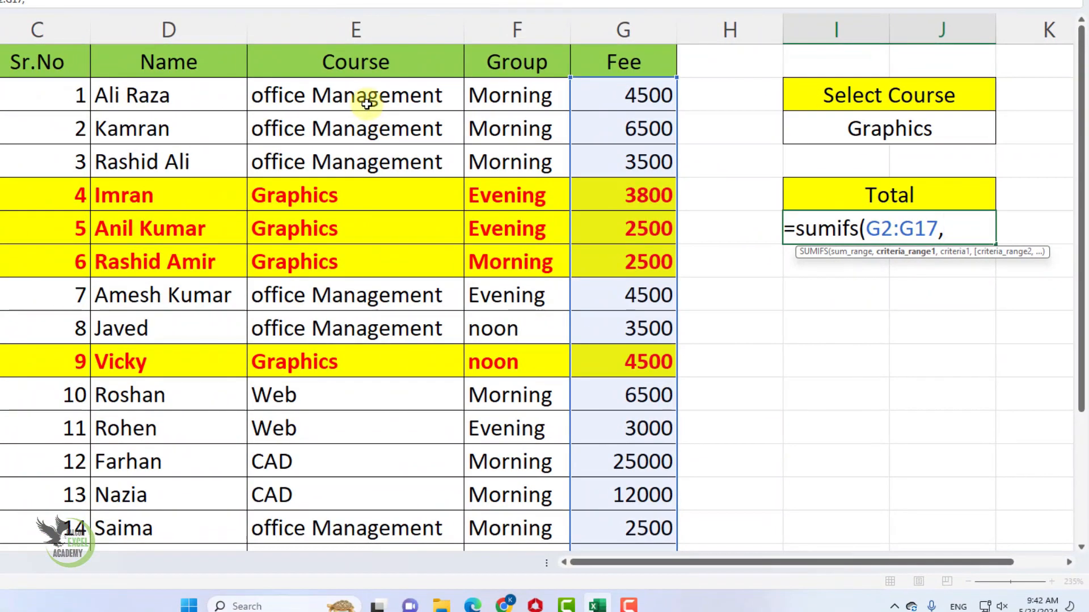
pyautogui.moveTo(365, 97); pyautogui.dragTo(315, 451)
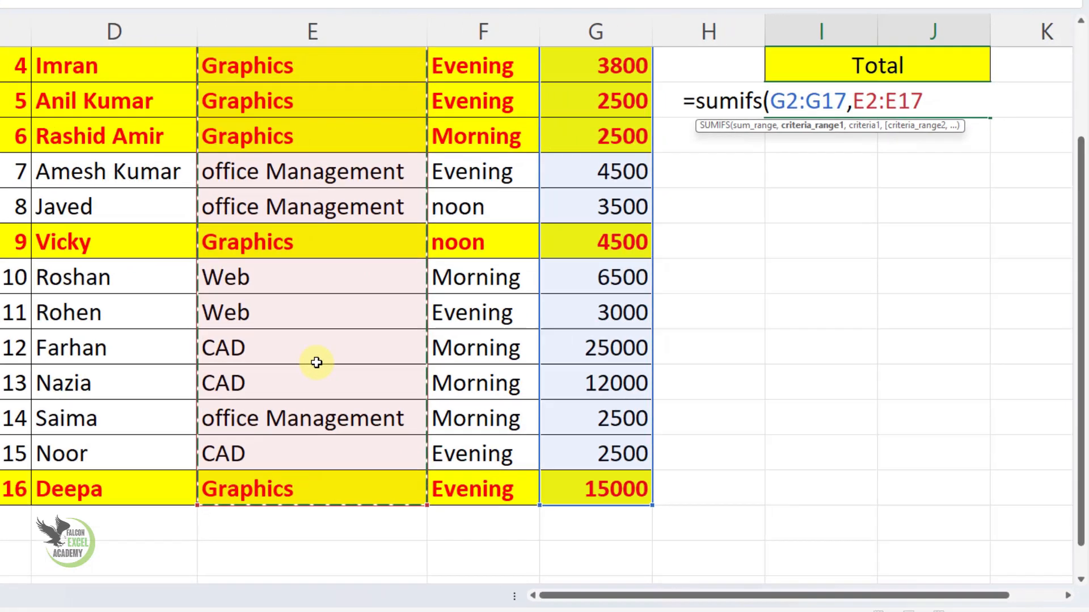
pyautogui.write(',')
pyautogui.scroll(2, 827, 384)
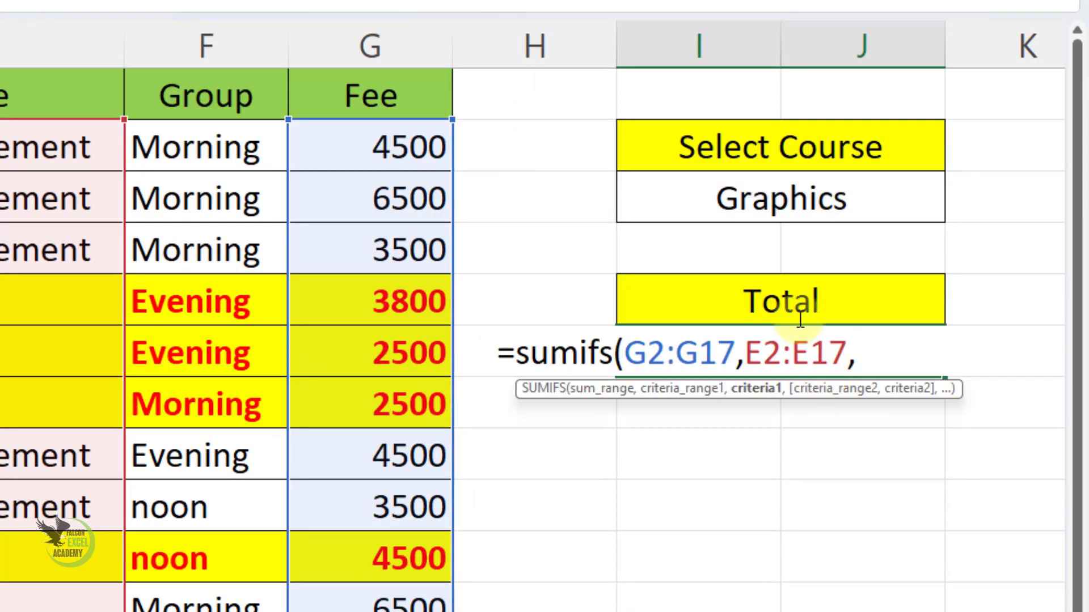
pyautogui.click(778, 207)
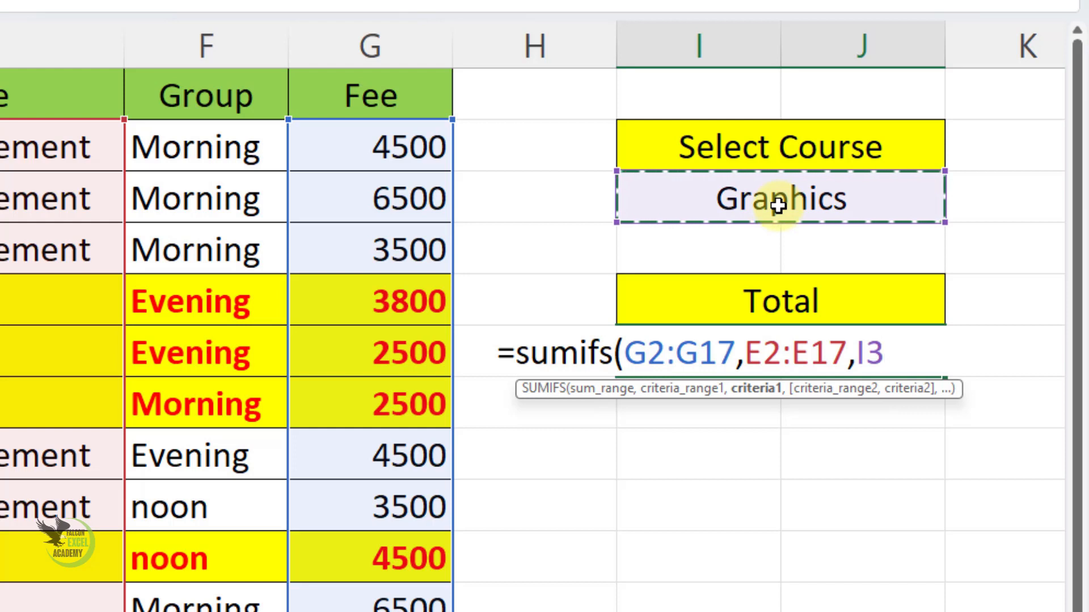
pyautogui.write(')')
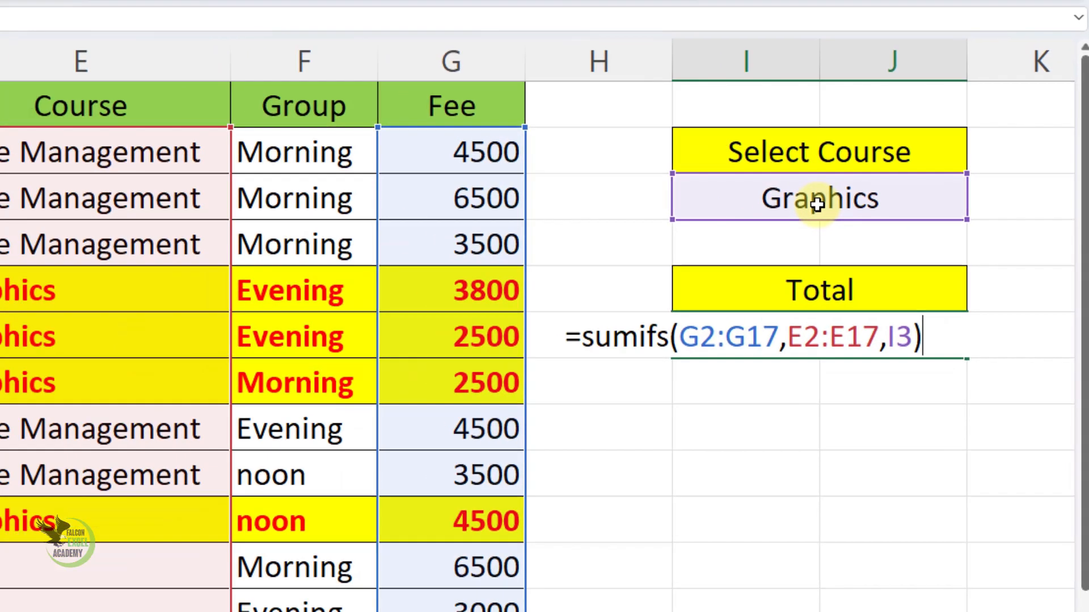
pyautogui.press('Return')
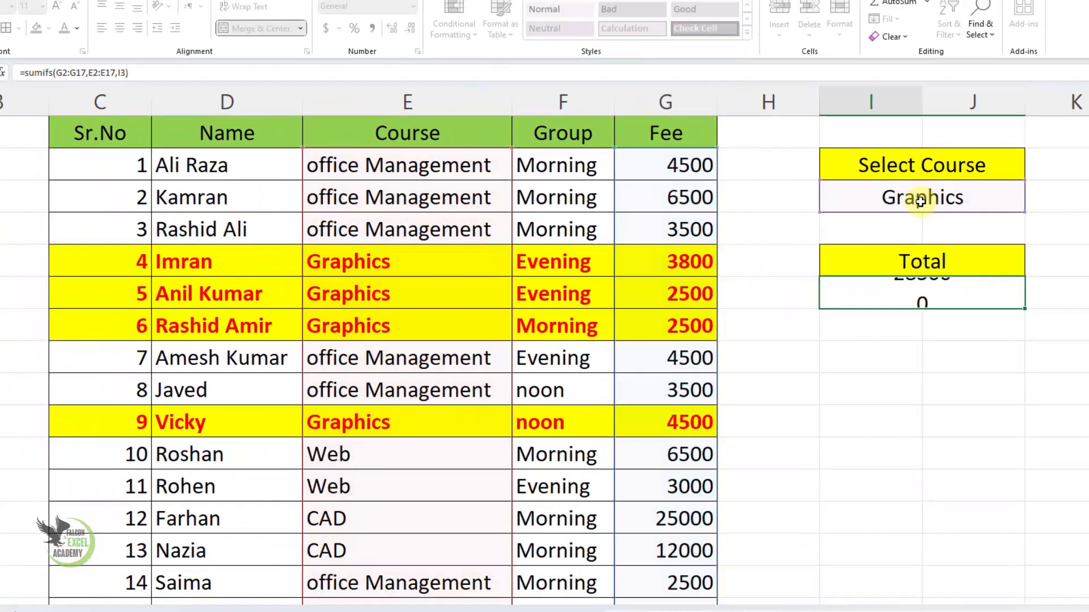
# Step: Test the total and the row highlighting by entering Web and then Office Management in the Select Course cell I3
pyautogui.click(832, 208)
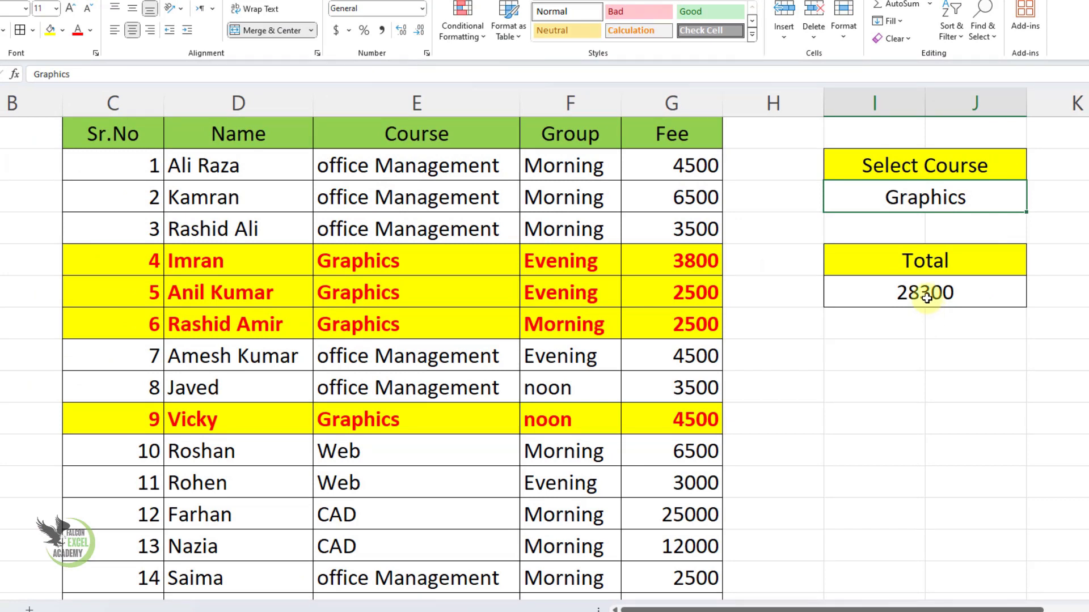
pyautogui.write('Web')
pyautogui.press('Return')
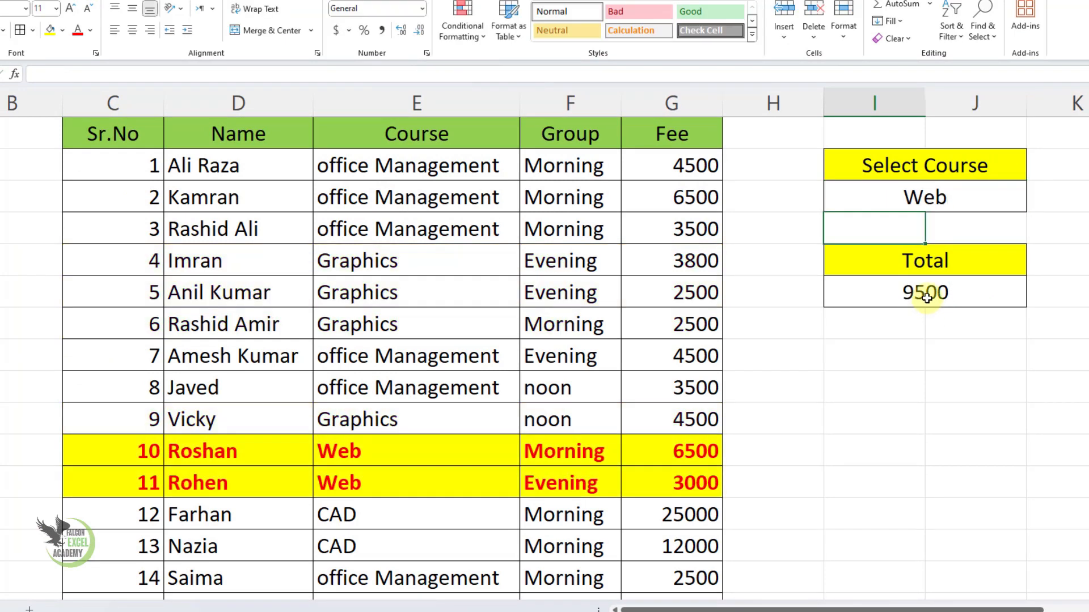
pyautogui.click(941, 202)
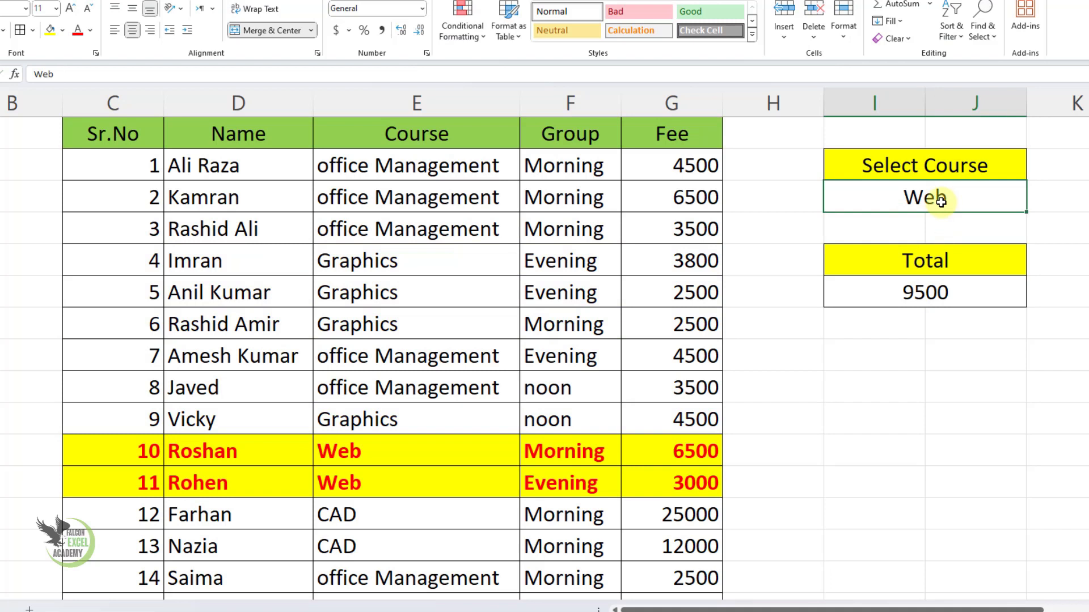
pyautogui.write('Office M')
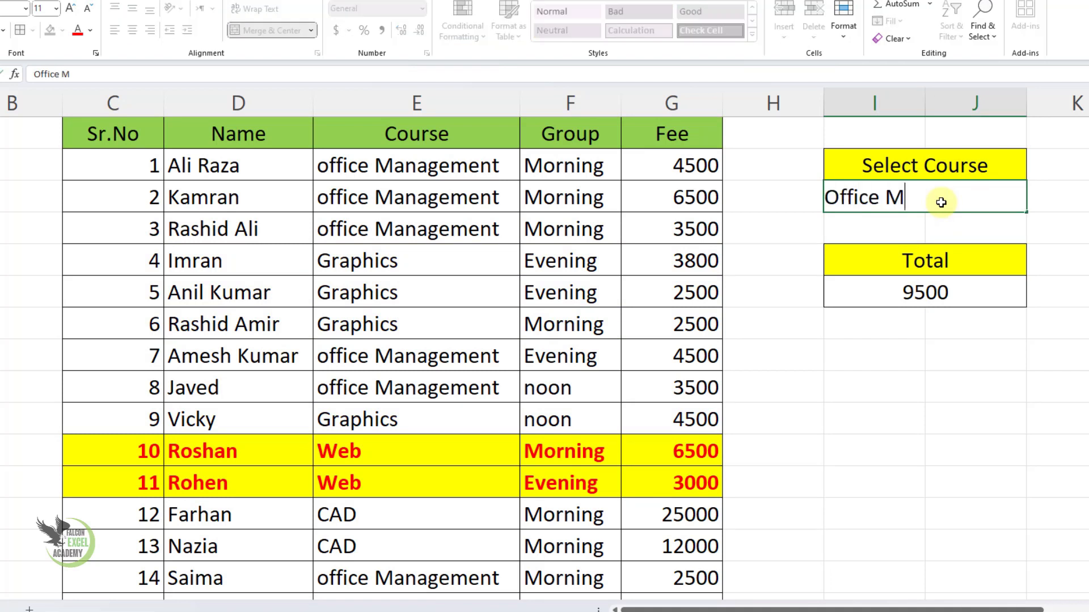
pyautogui.write('anagement')
pyautogui.press('Return')
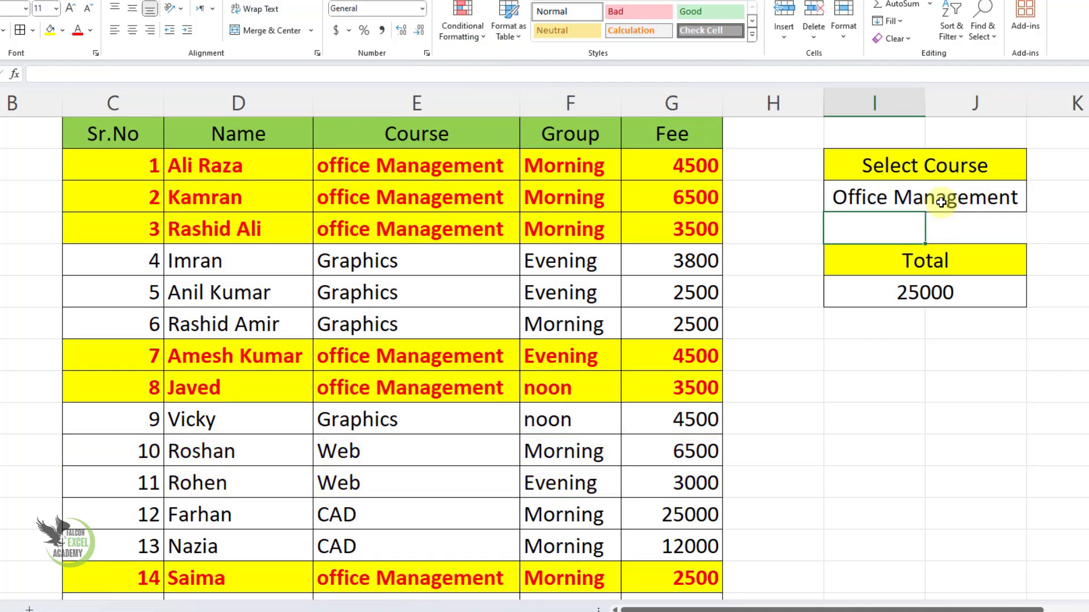
pyautogui.scroll(-1, 853, 258)
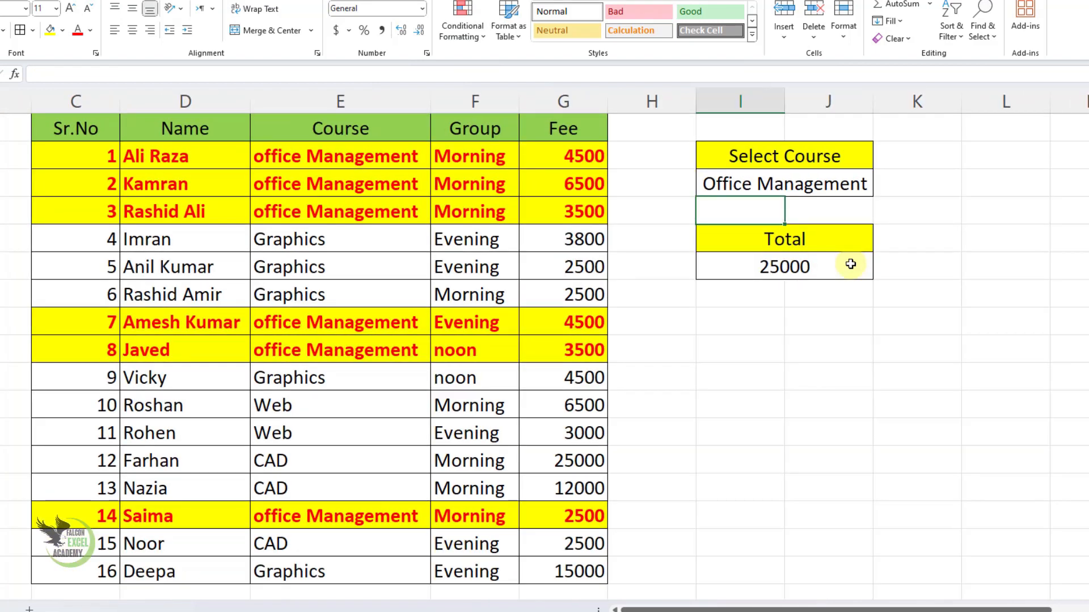